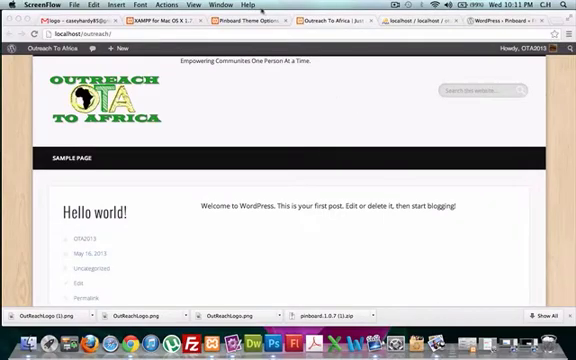
- Go to the Pinboard Theme Options page and show its Layout options
click(262, 20)
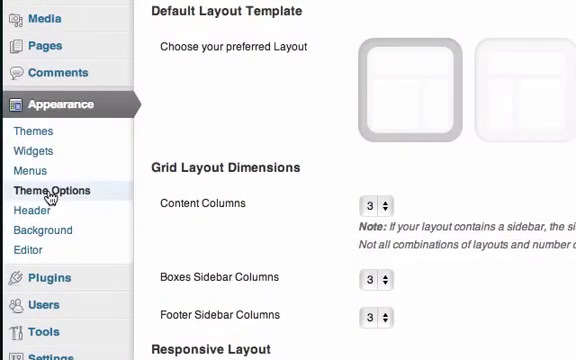
click(50, 192)
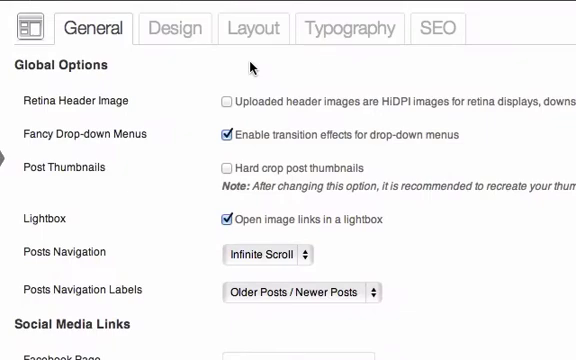
click(253, 28)
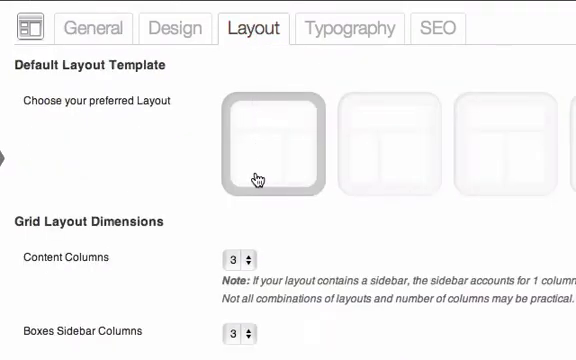
scroll(258, 180, down, 5)
scroll(225, 150, down, 4)
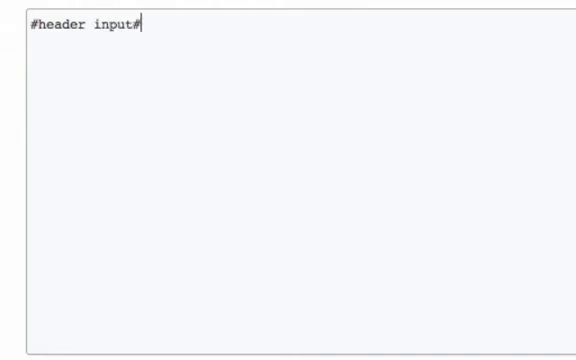
text(s )
text({)
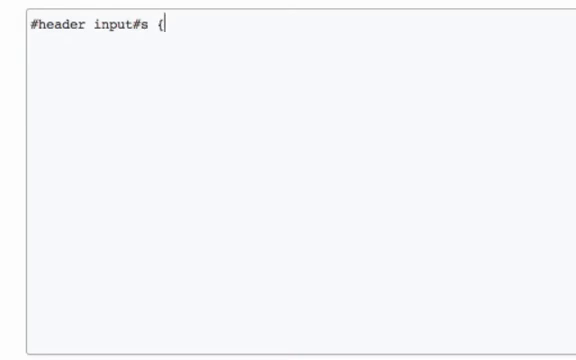
- Spread the '#header input#s { }' rule over separate lines, with the cursor inside the braces
key(Return)
key(Return)
text(})
click(100, 47)
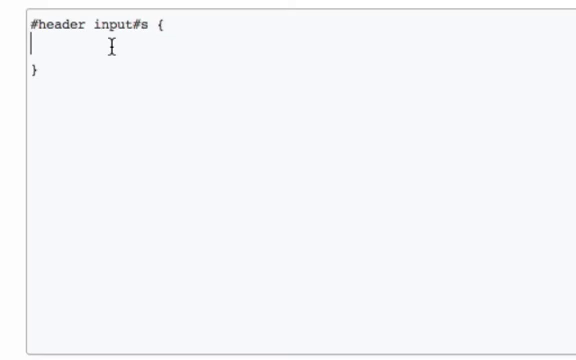
text(dis)
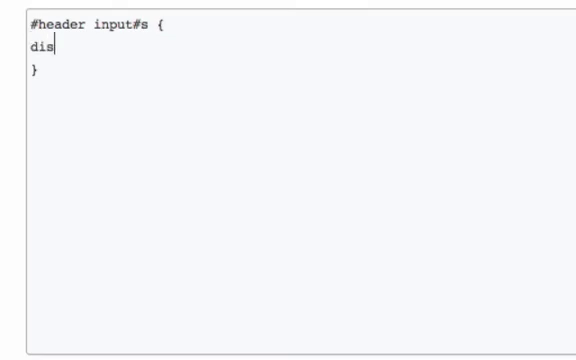
text(play: non)
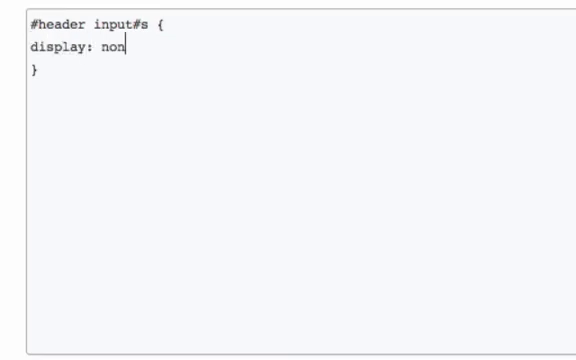
text(e;)
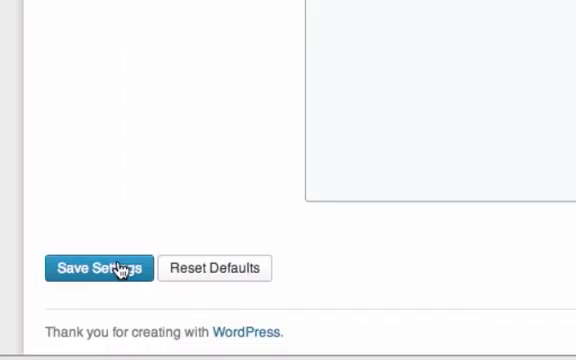
- Save the Pinboard theme settings with the 'display: none' header rule
click(122, 270)
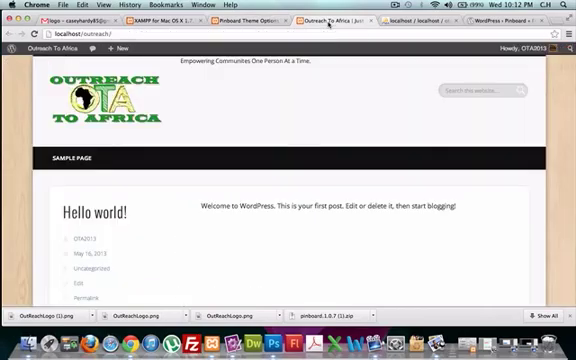